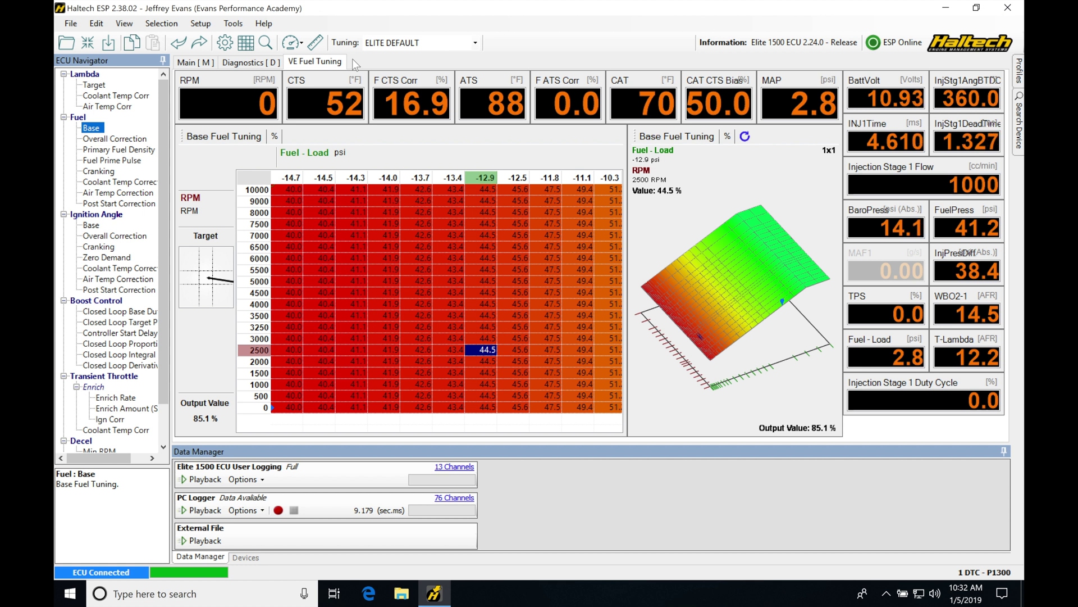
Create a new tuning page named 'Starting'
left_click(124, 23)
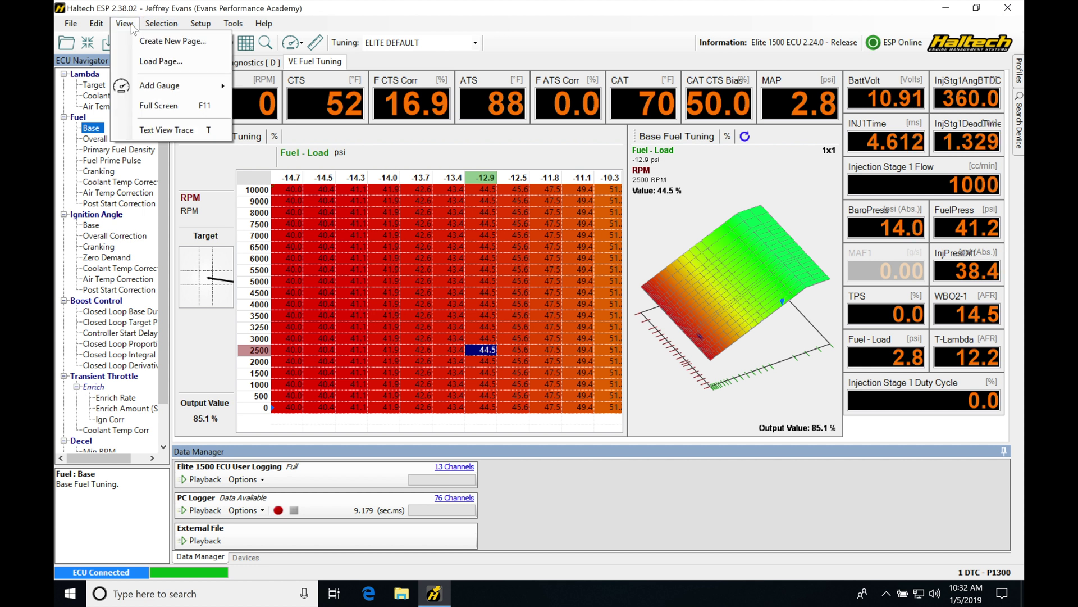
left_click(130, 40)
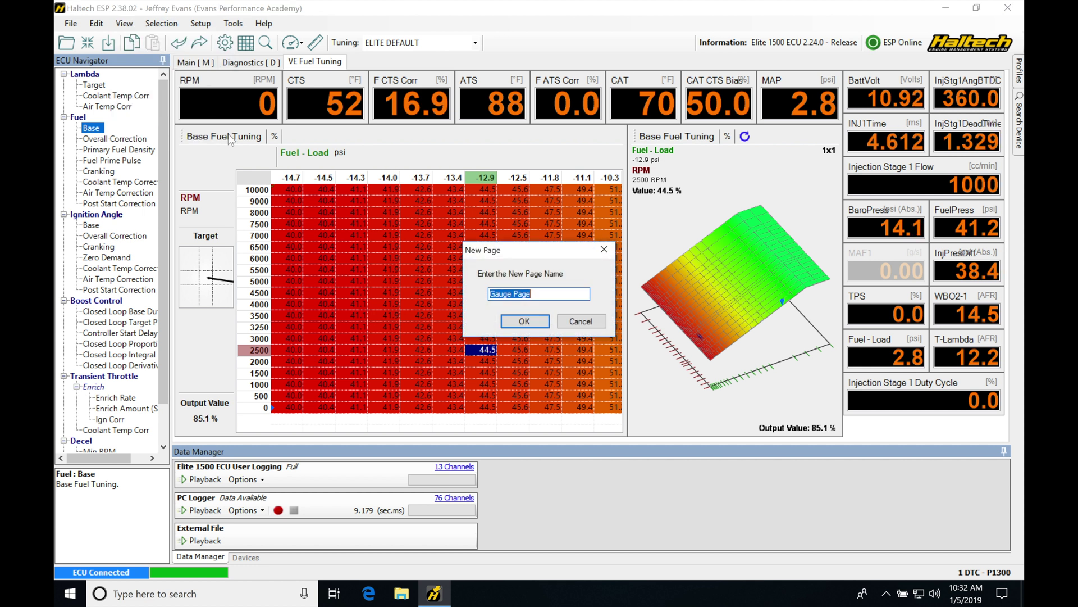
type("STa")
key("BackSpace")
key("BackSpace")
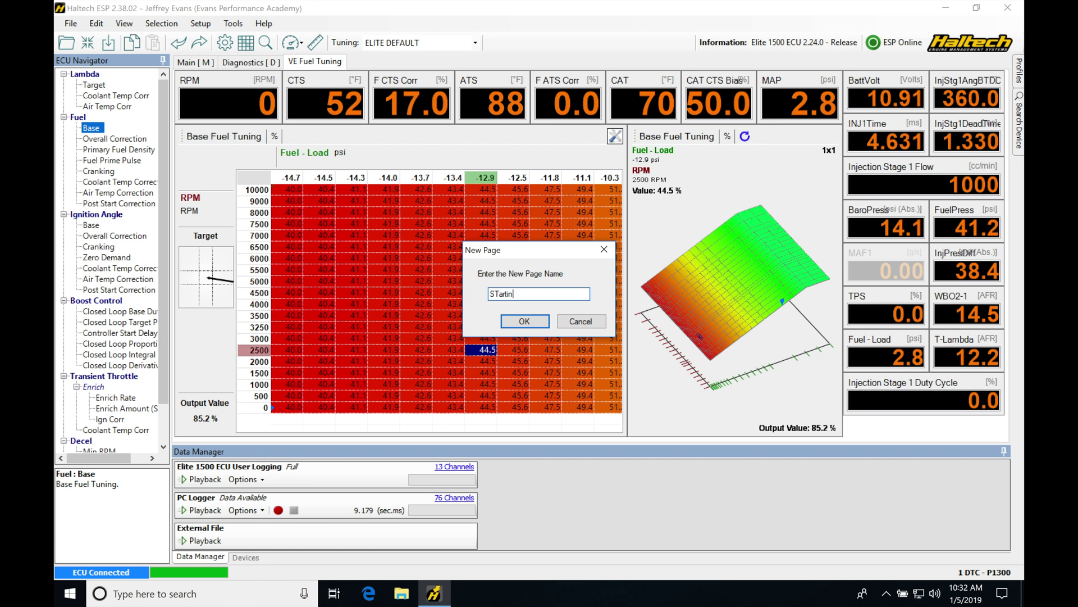
type("tarting")
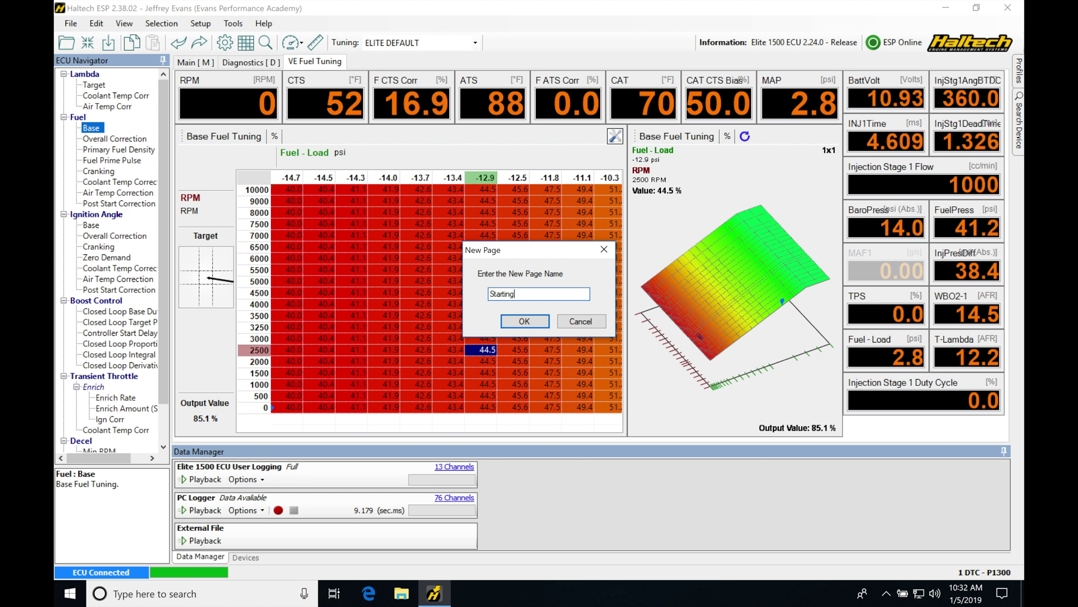
key("Return")
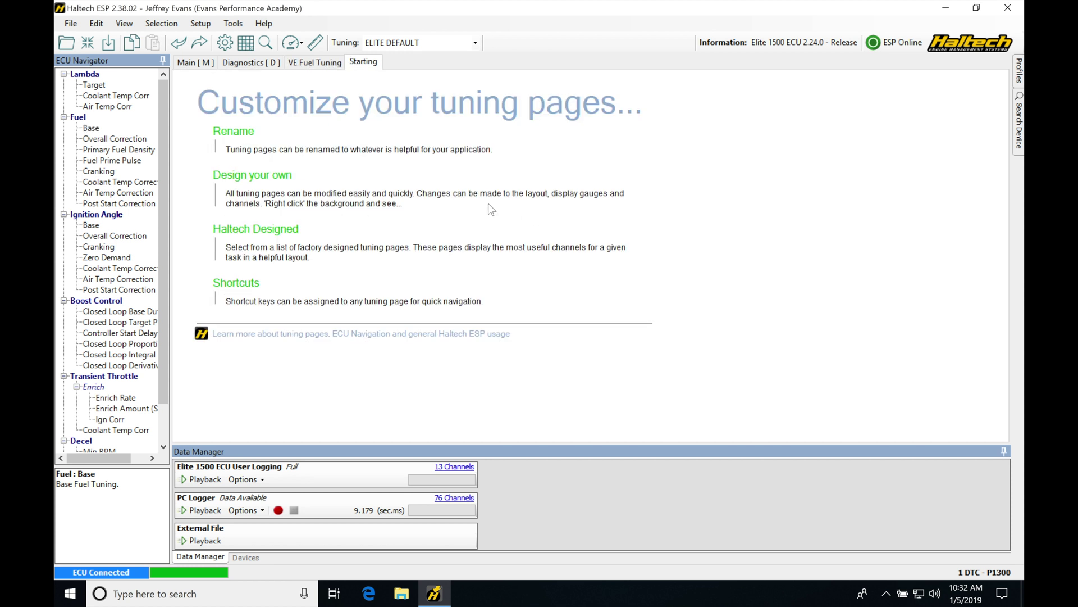
Add a Text View panel to the page, move it to the lower half and enlarge it
right_click(314, 171)
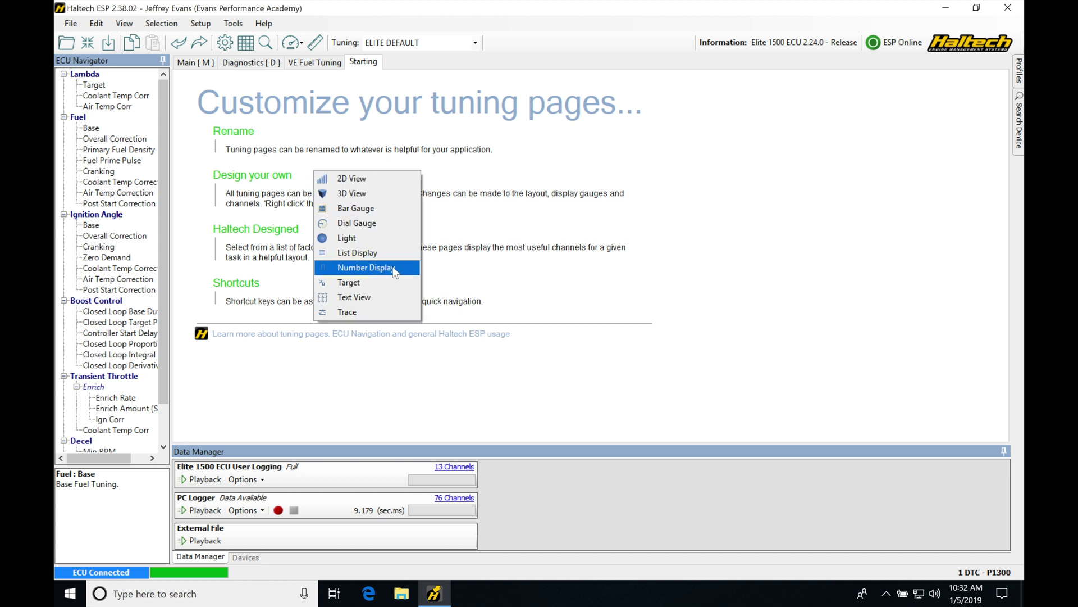
left_click(394, 297)
left_click(361, 156)
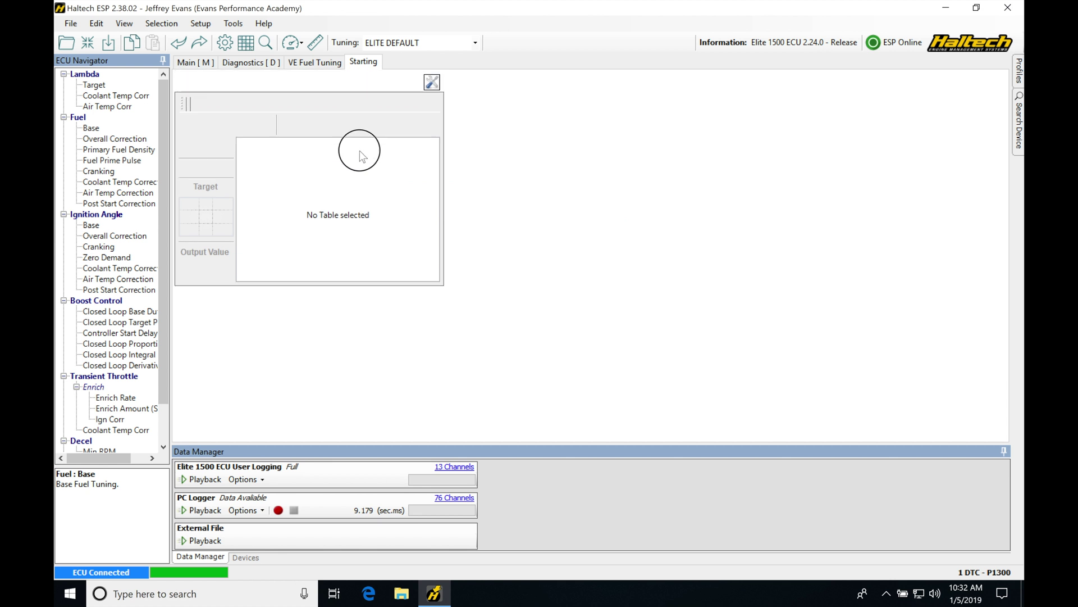
left_click_drag(359, 156, 365, 251)
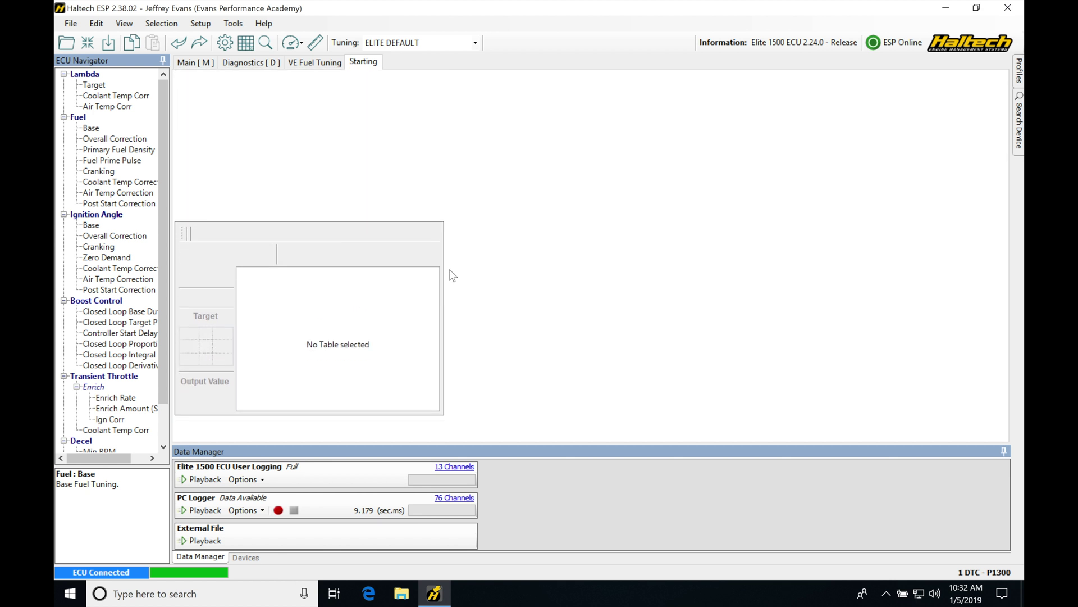
left_click_drag(443, 264, 822, 274)
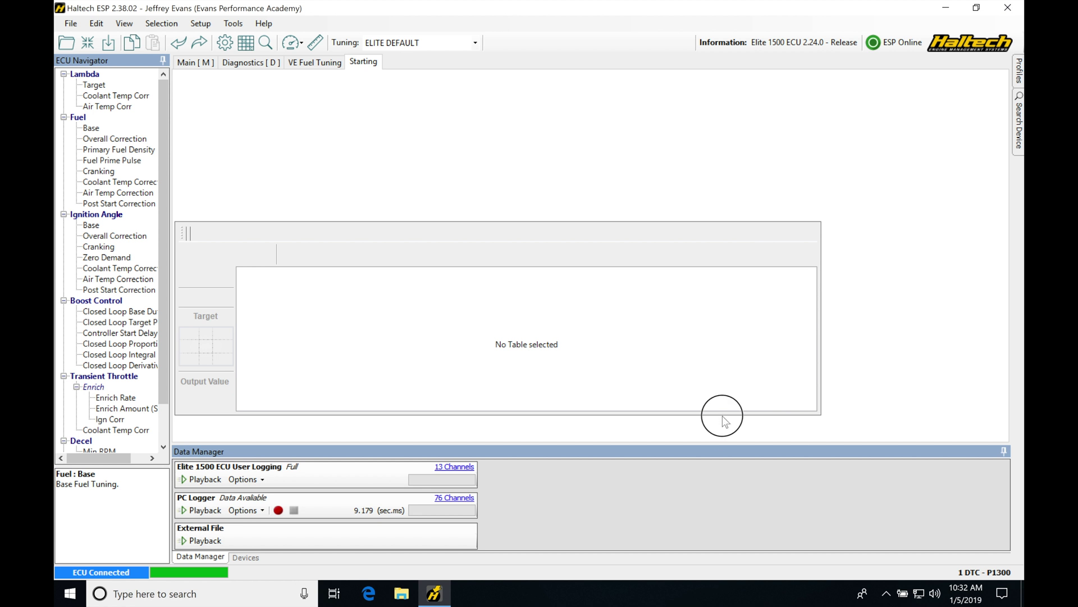
left_click_drag(723, 416, 722, 436)
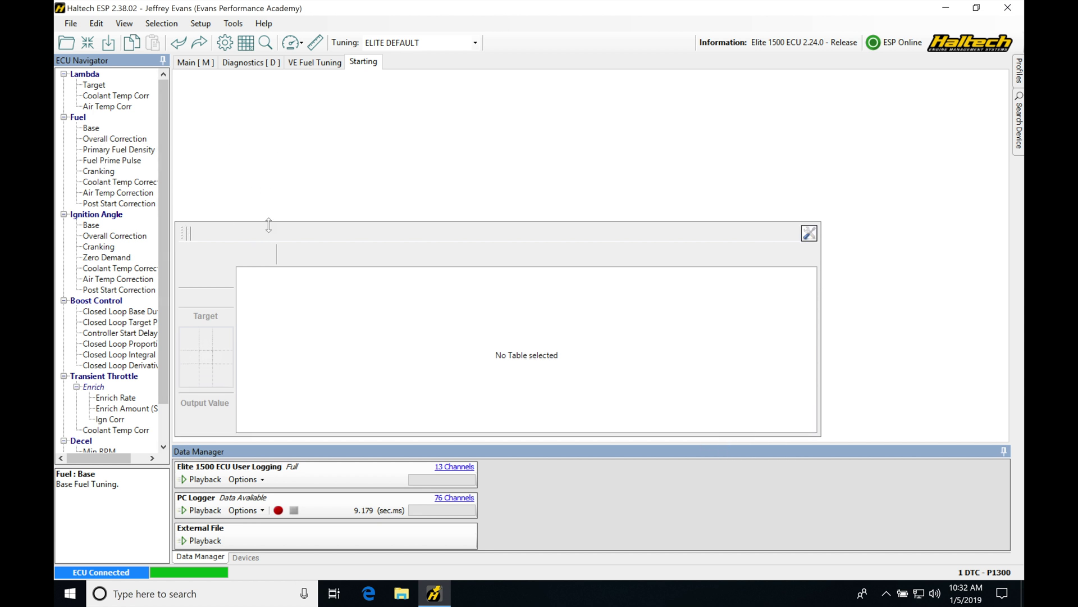
left_click_drag(270, 222, 270, 210)
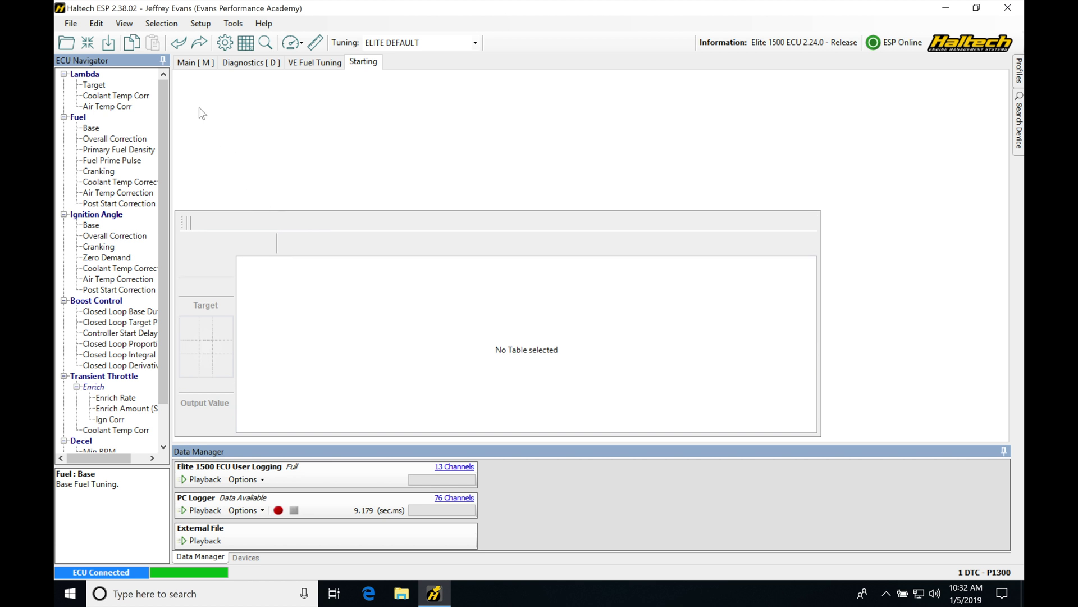
Add a shortened number display at the top-left showing the RPM channel
right_click(197, 93)
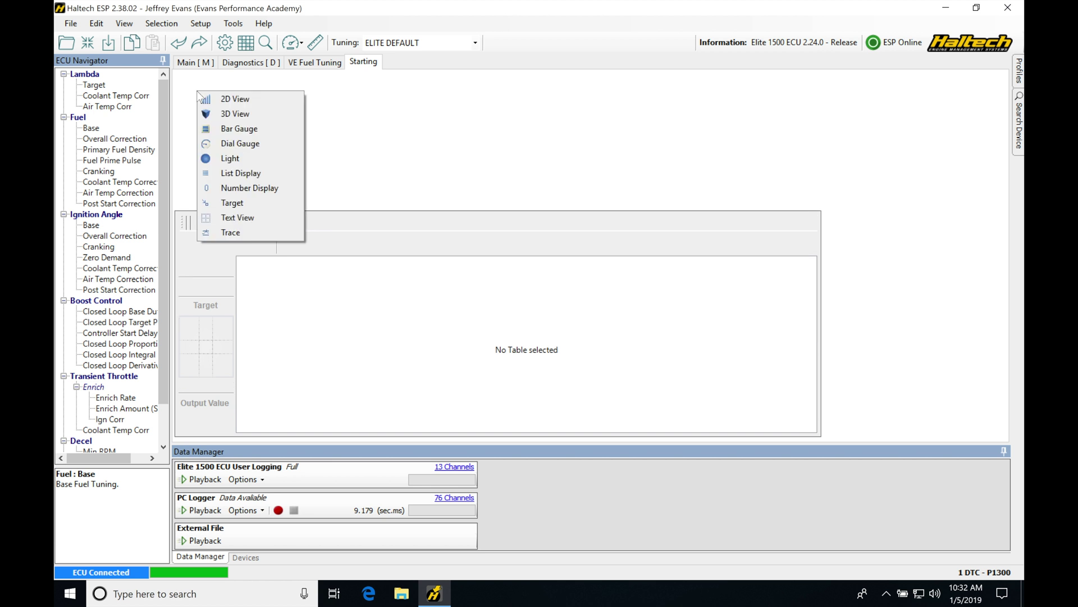
left_click(263, 187)
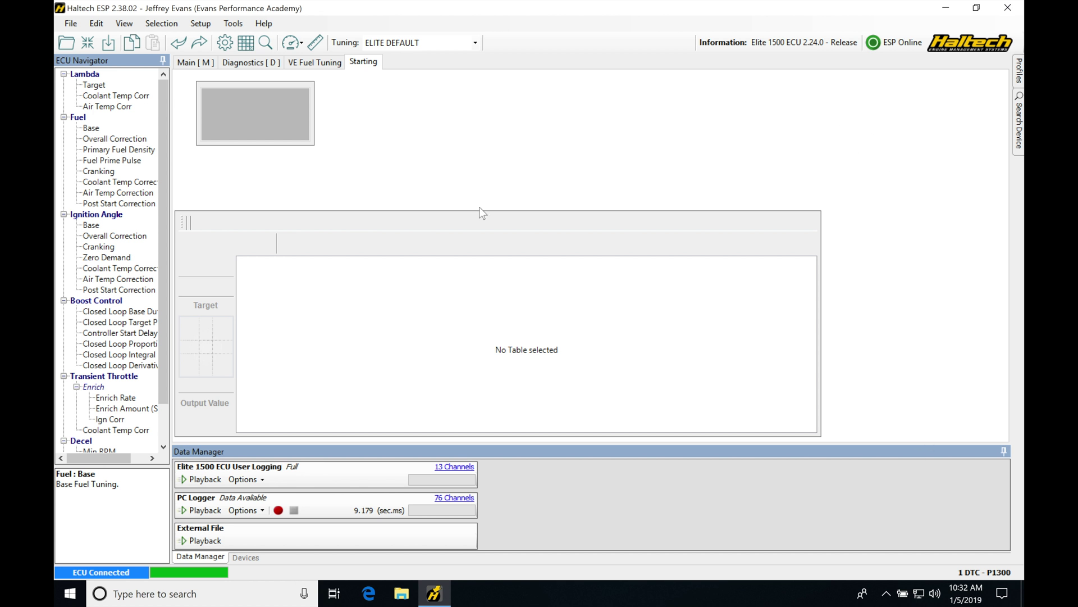
left_click_drag(279, 102, 253, 83)
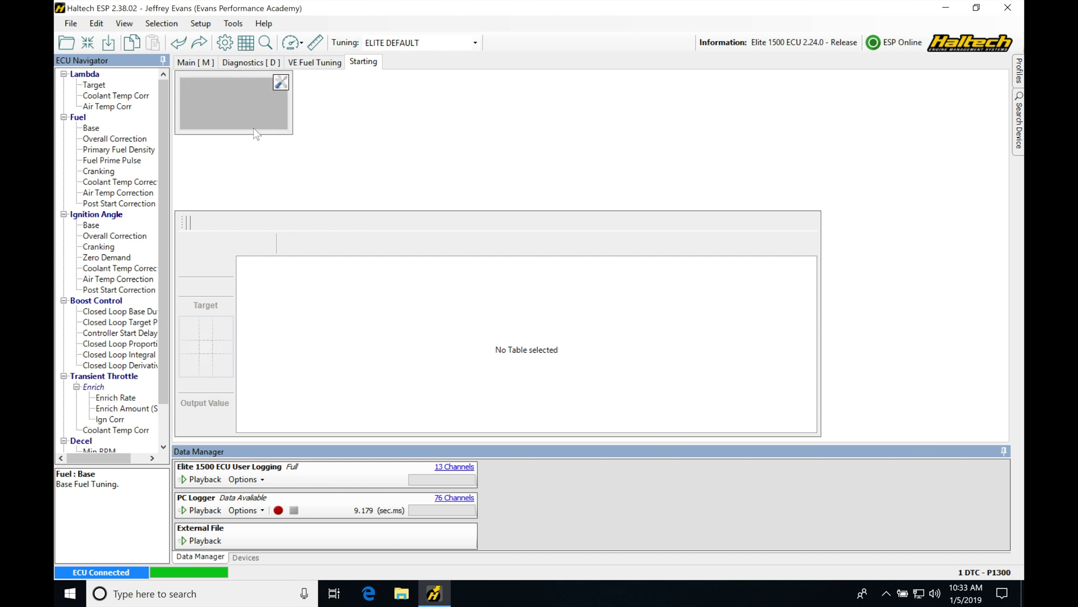
left_click_drag(254, 132, 255, 112)
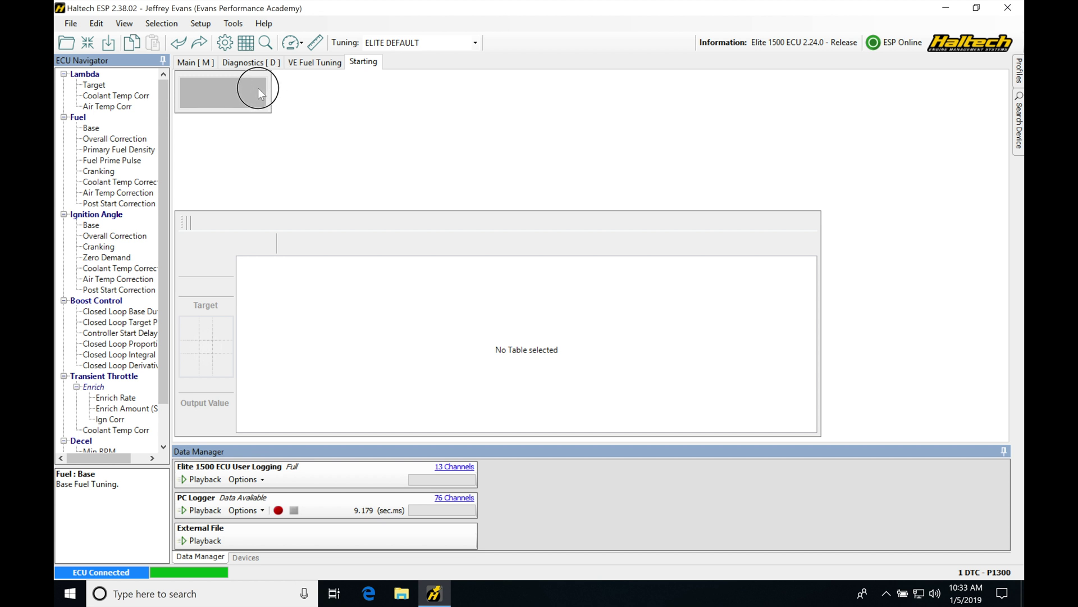
right_click(210, 94)
left_click(219, 102)
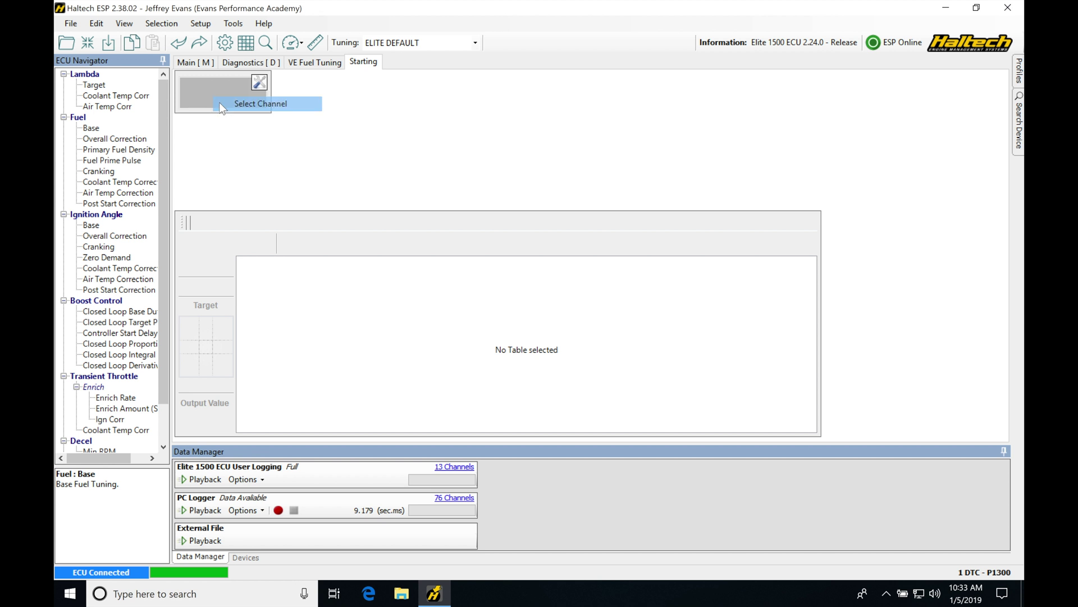
type("rpm")
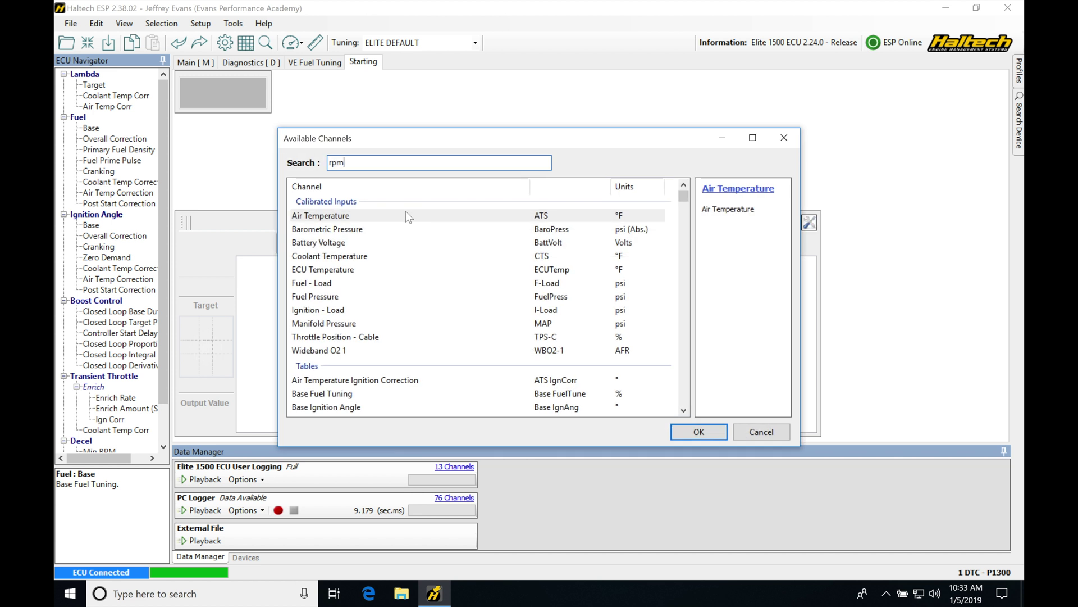
left_click(362, 273)
left_click(699, 432)
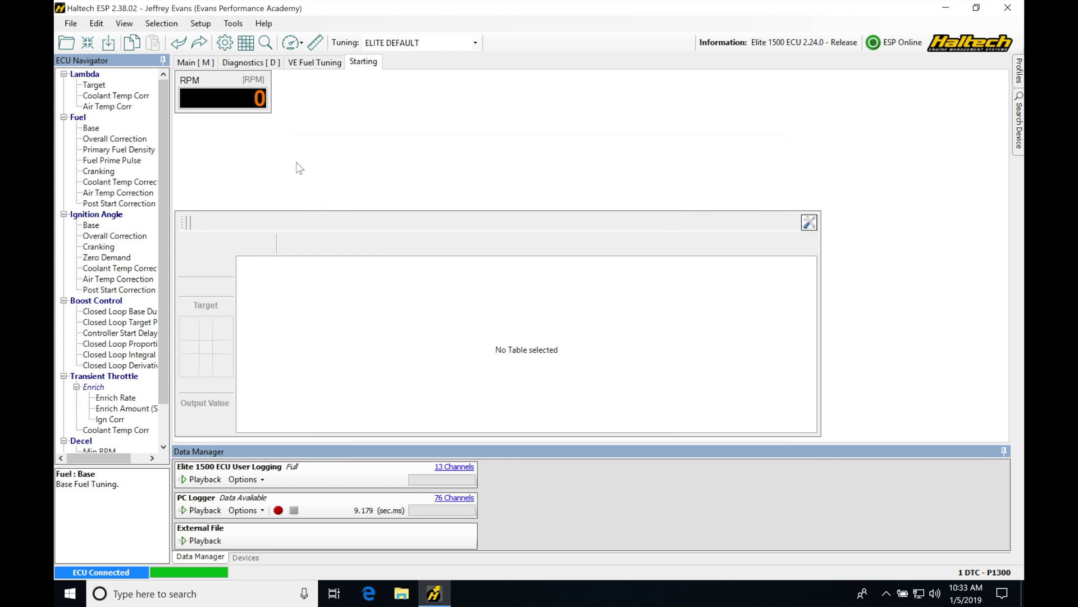
Add a matching number display beneath RPM showing Throttle Position
right_click(224, 133)
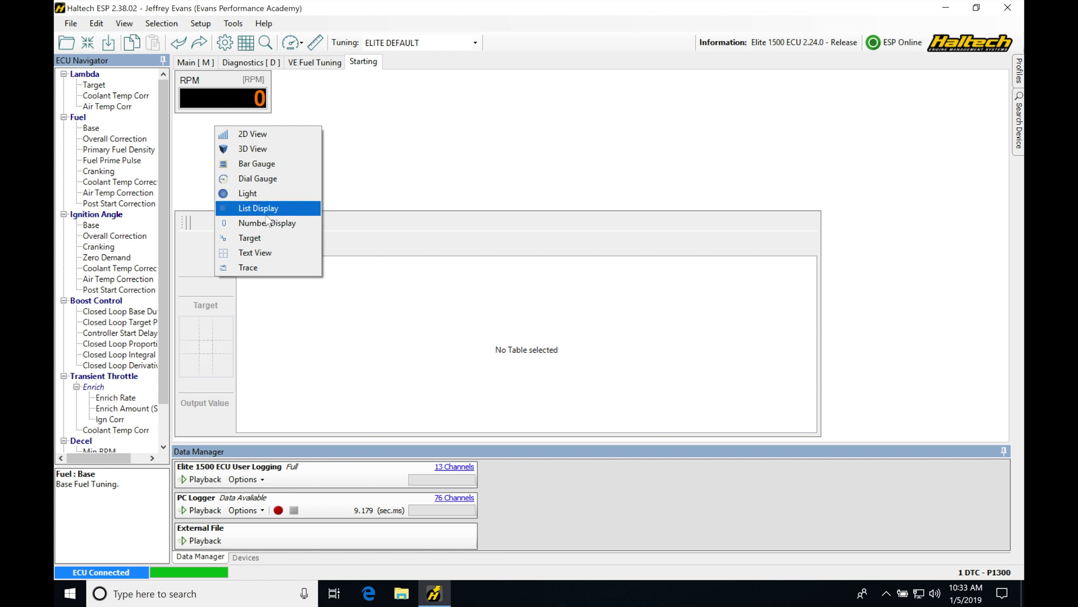
left_click(268, 208)
left_click_drag(264, 151, 230, 132)
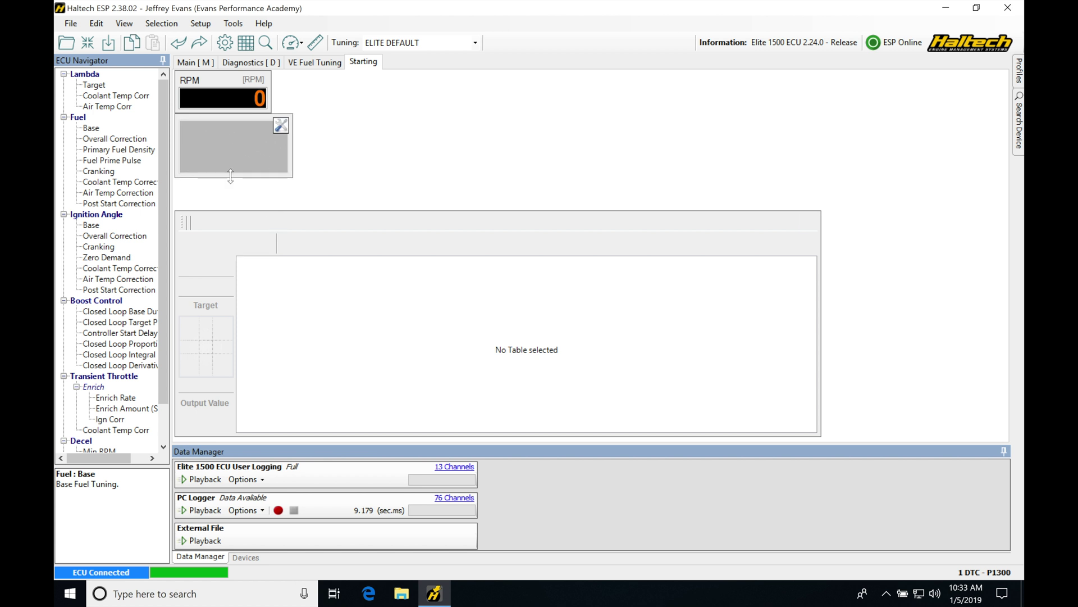
left_click_drag(230, 174, 274, 145)
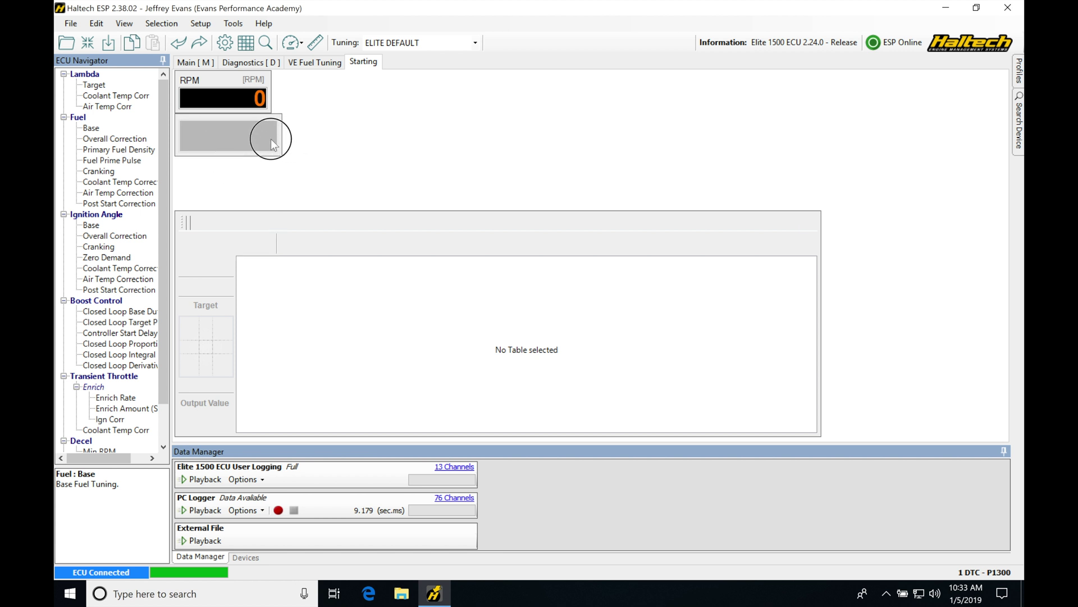
right_click(224, 136)
left_click(243, 145)
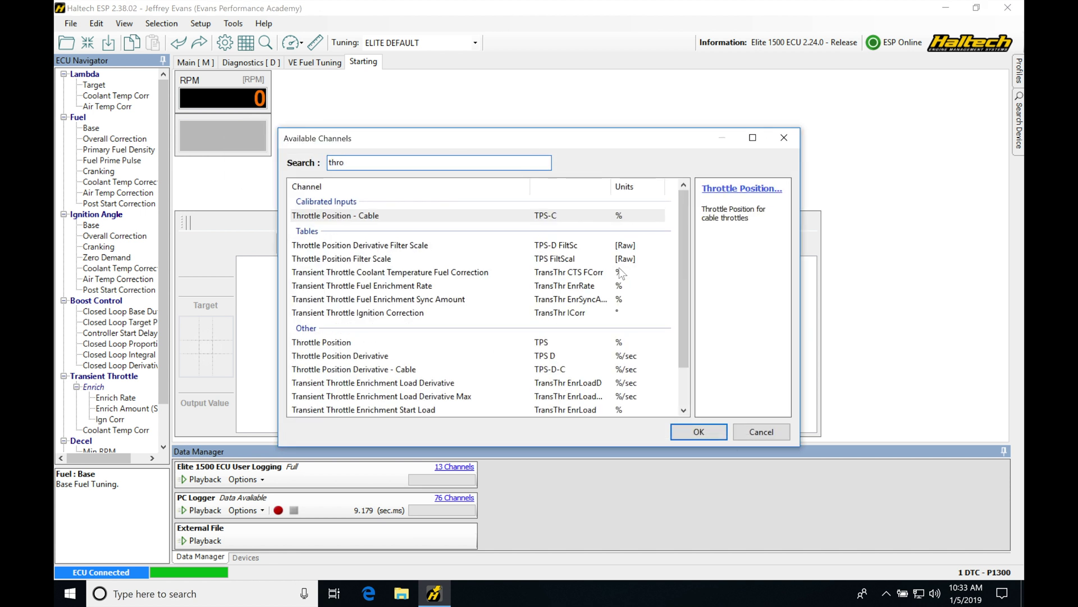
left_click(546, 343)
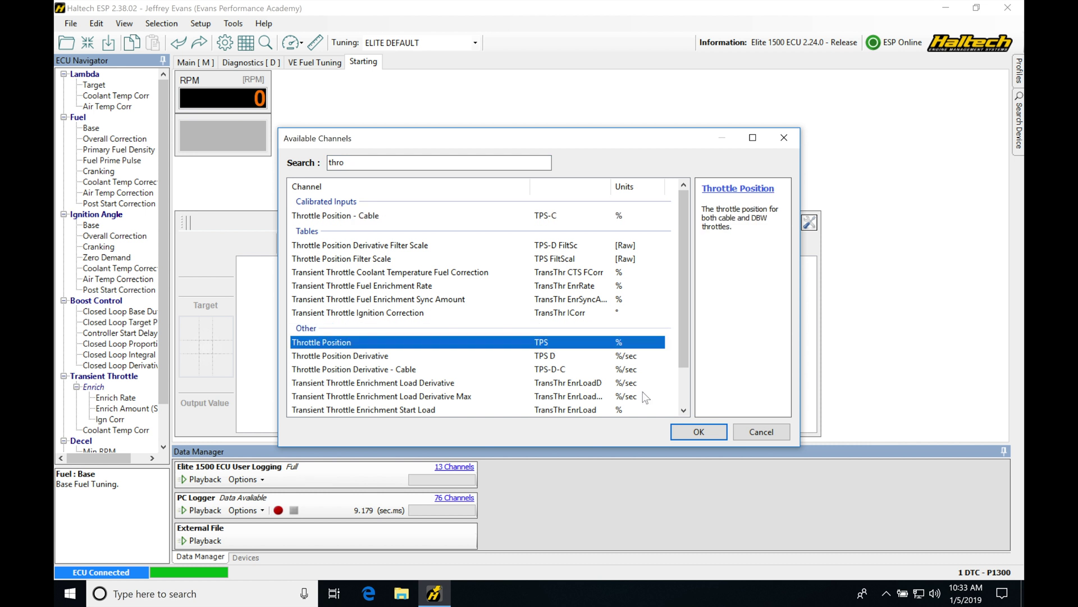
left_click(696, 431)
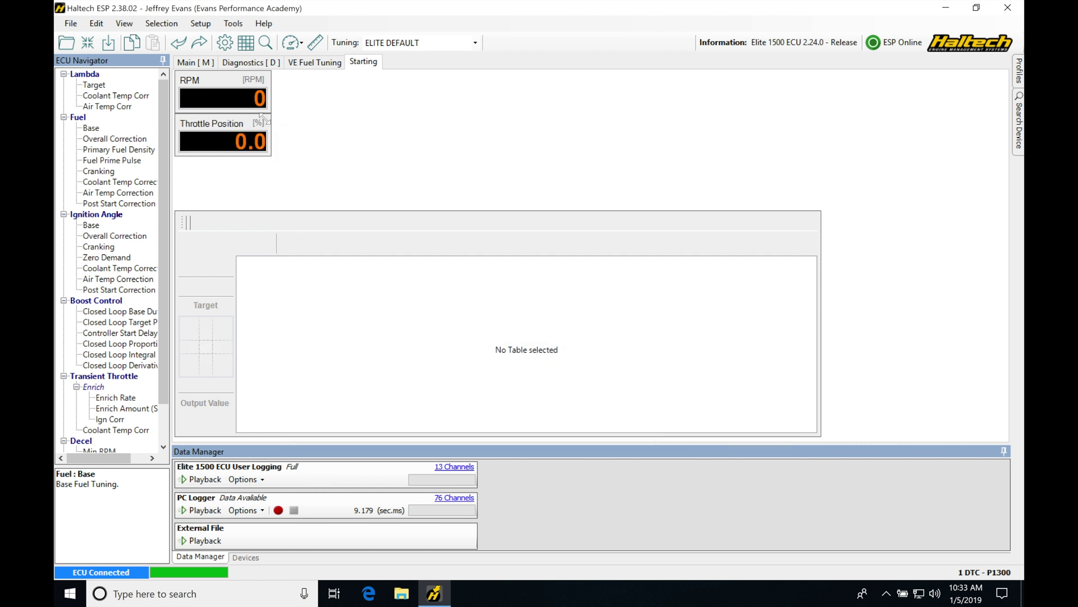
Add a number display beside RPM showing Manifold Pressure (MAP)
right_click(291, 88)
left_click(335, 179)
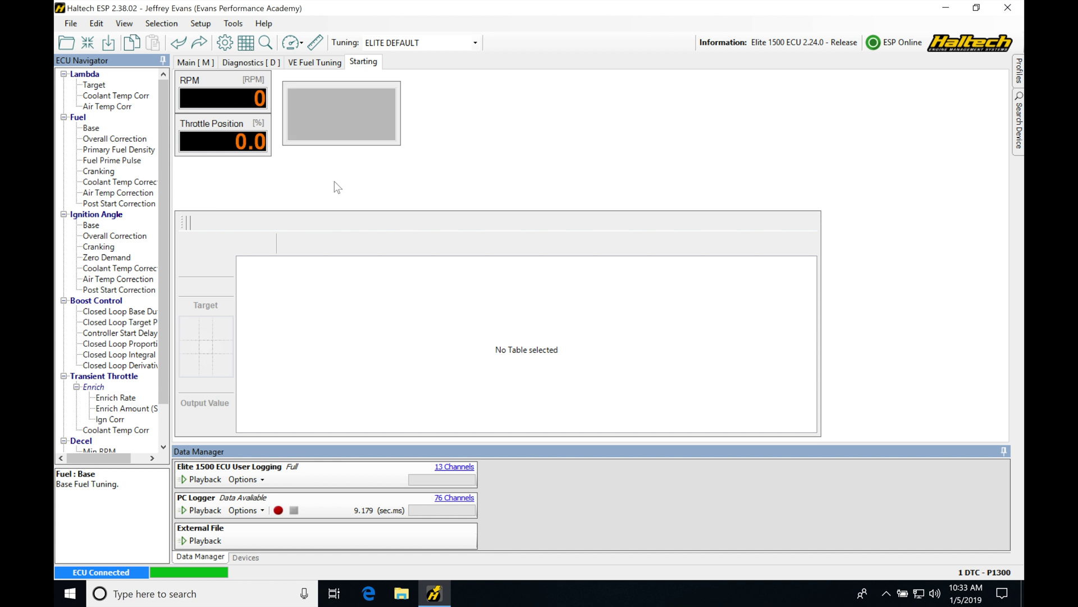
left_click_drag(365, 133, 365, 94)
right_click(312, 92)
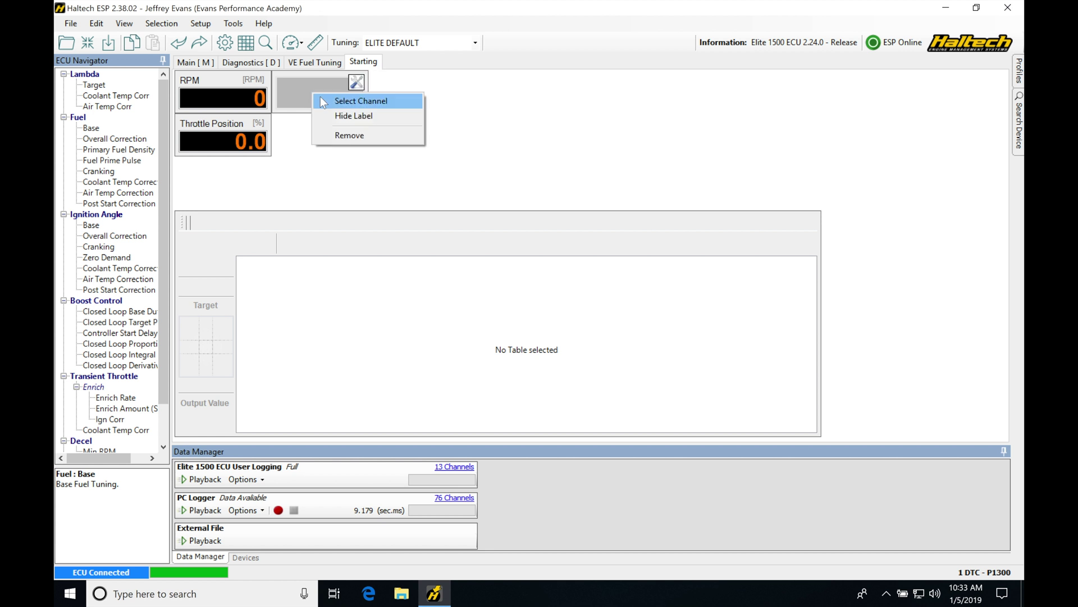
left_click(323, 101)
type("map")
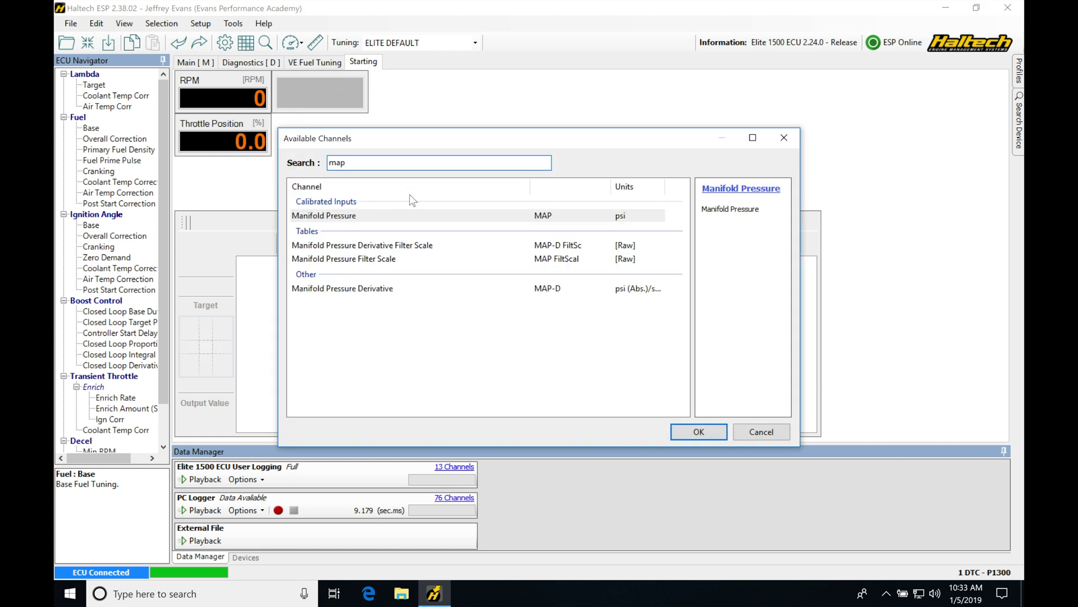
left_click(398, 219)
left_click(685, 430)
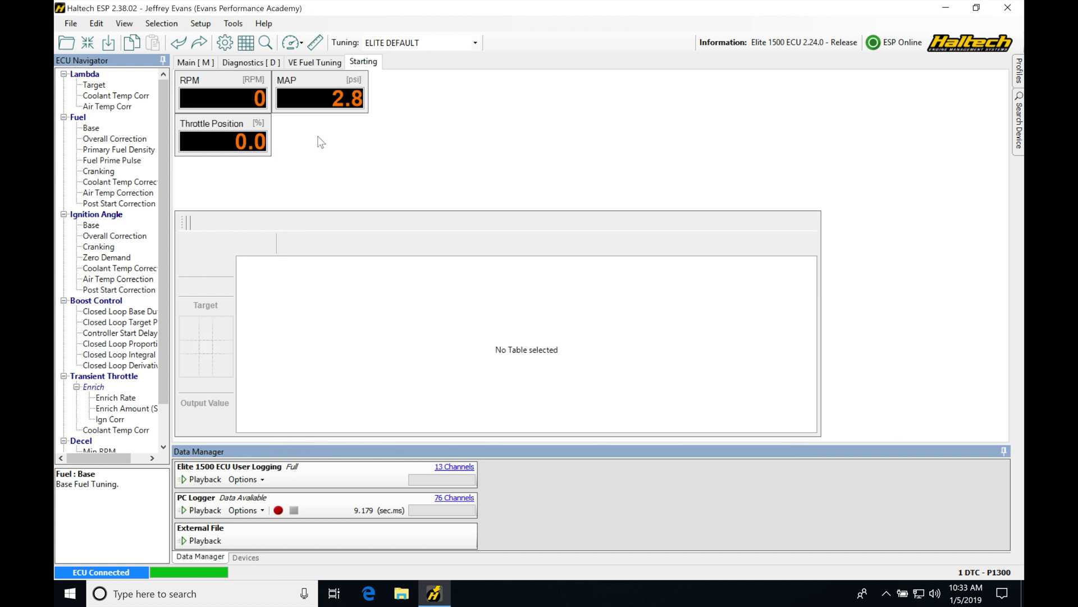
Add a fourth, matching-size number display beside Throttle Position and open its channel list
right_click(301, 141)
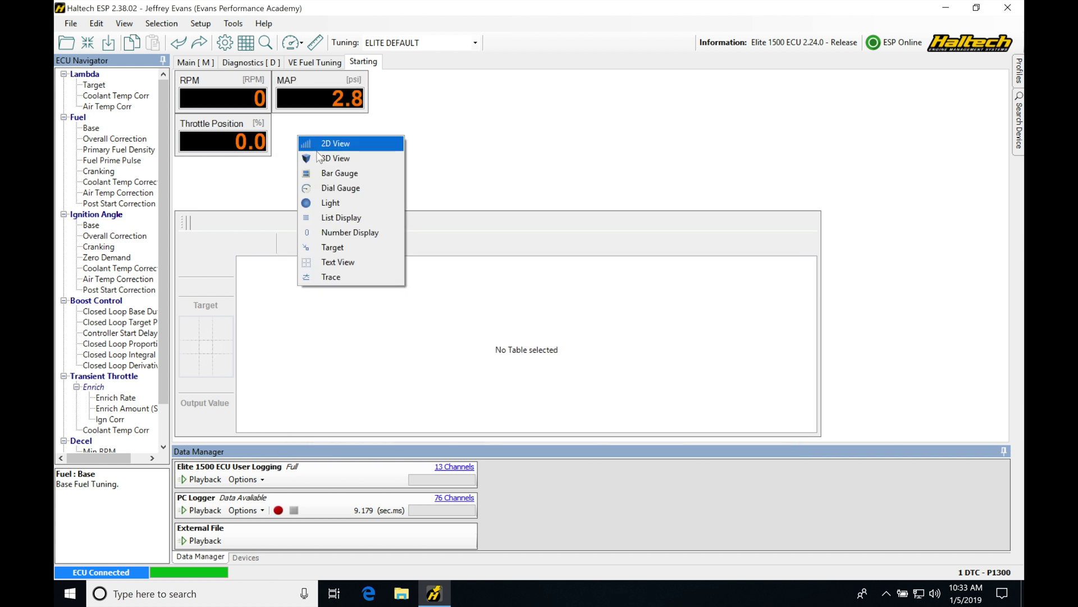
left_click(343, 238)
left_click_drag(377, 140, 352, 121)
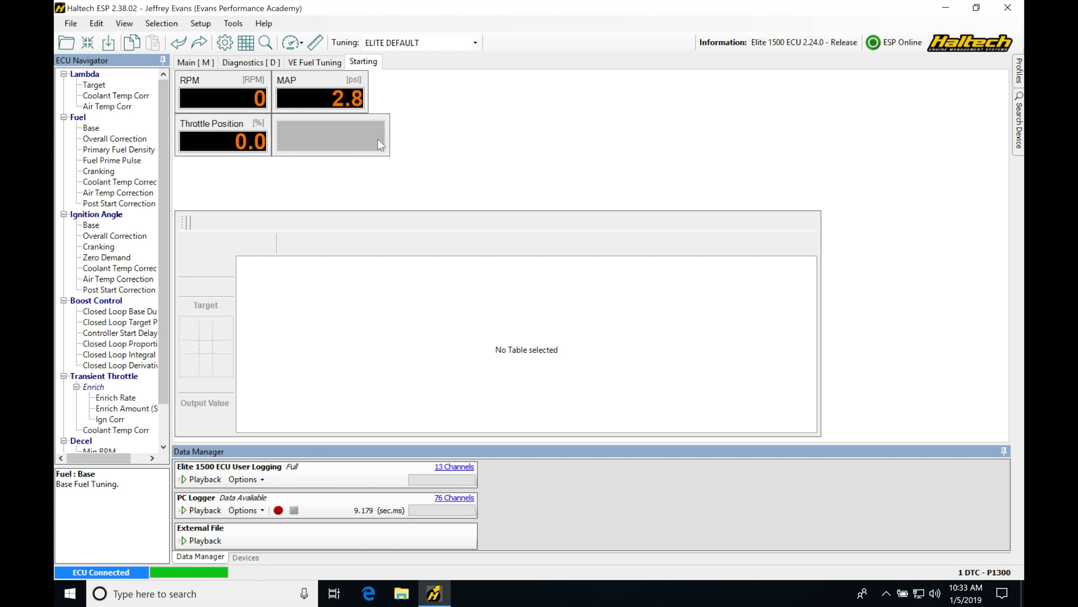
left_click_drag(387, 137, 369, 137)
right_click(296, 130)
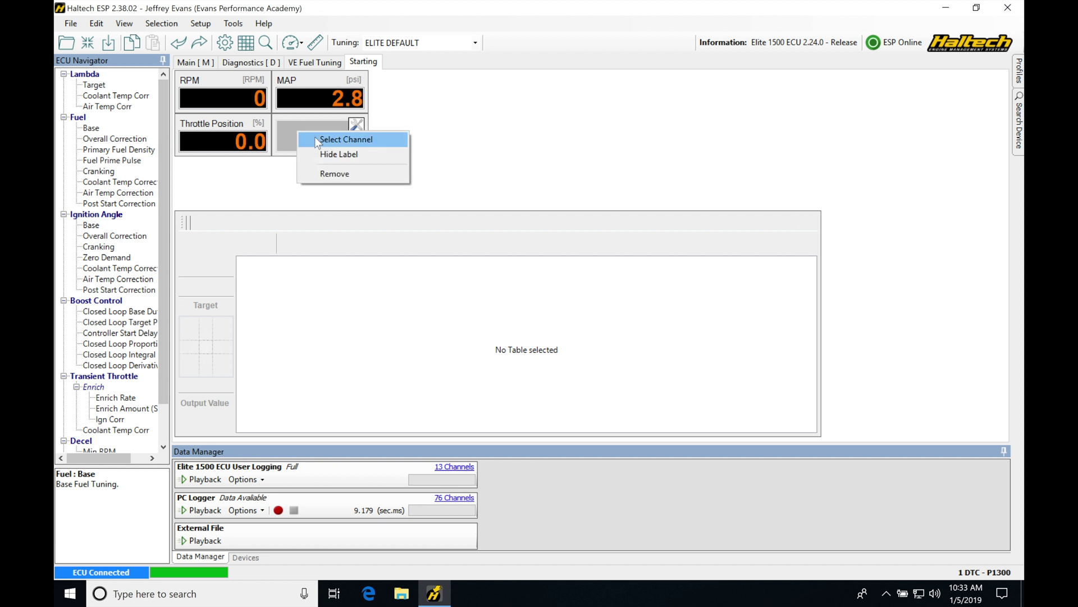
left_click(318, 137)
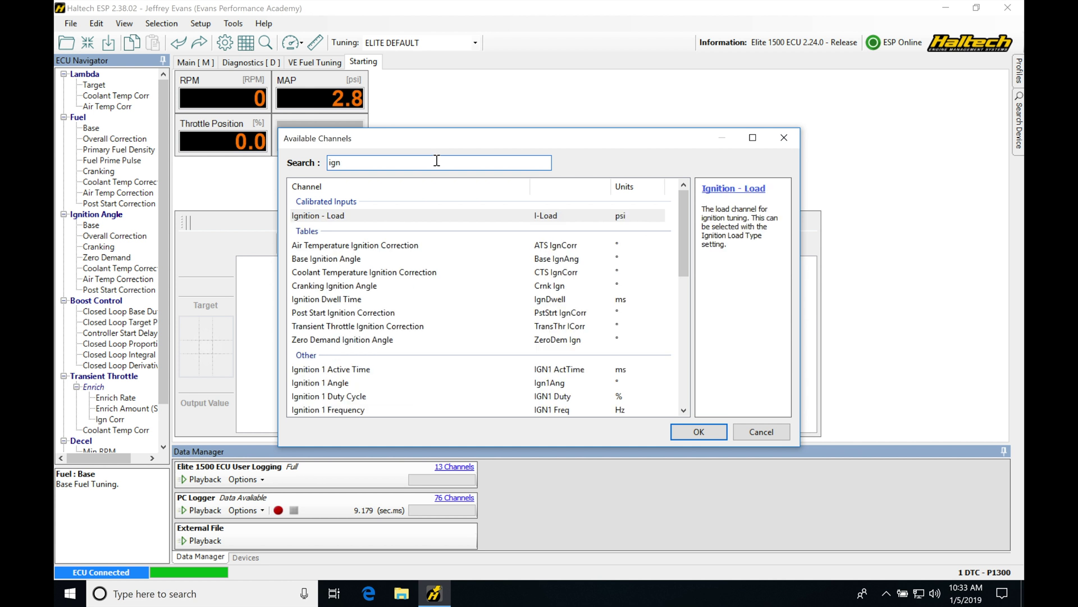
left_click_drag(682, 247, 684, 266)
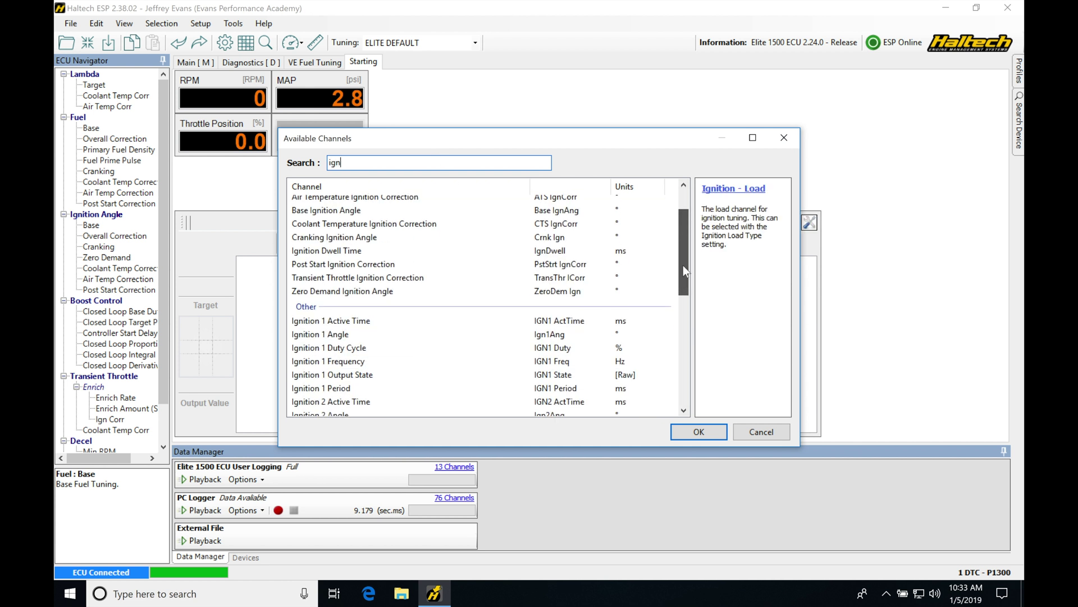